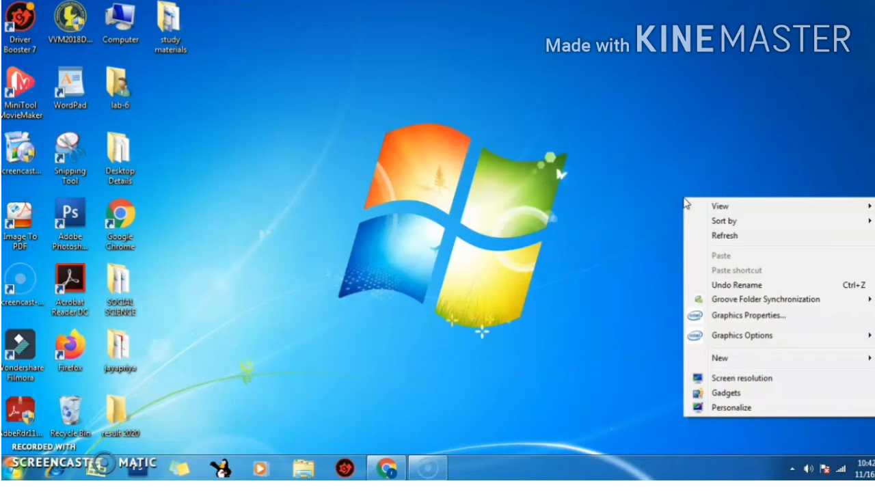
Create a folder on the desktop and name it "new".
{"action": "left_click", "coordinate": [709, 358]}
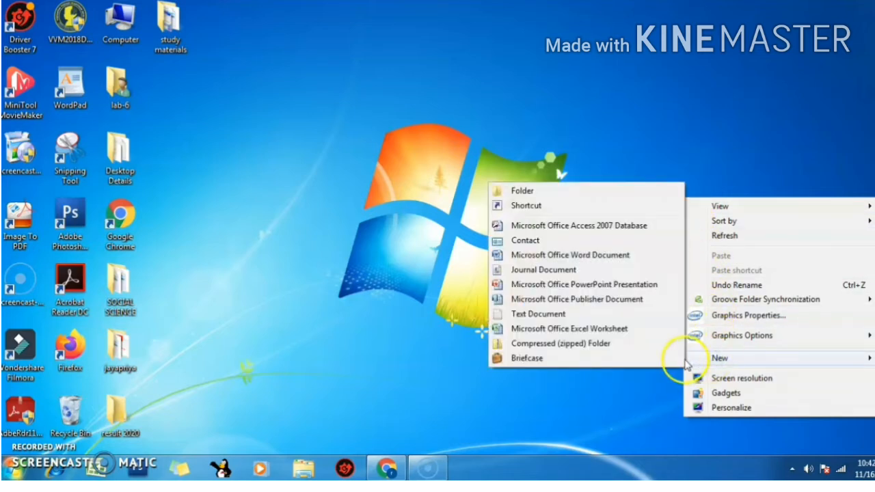
{"action": "left_click", "coordinate": [658, 191]}
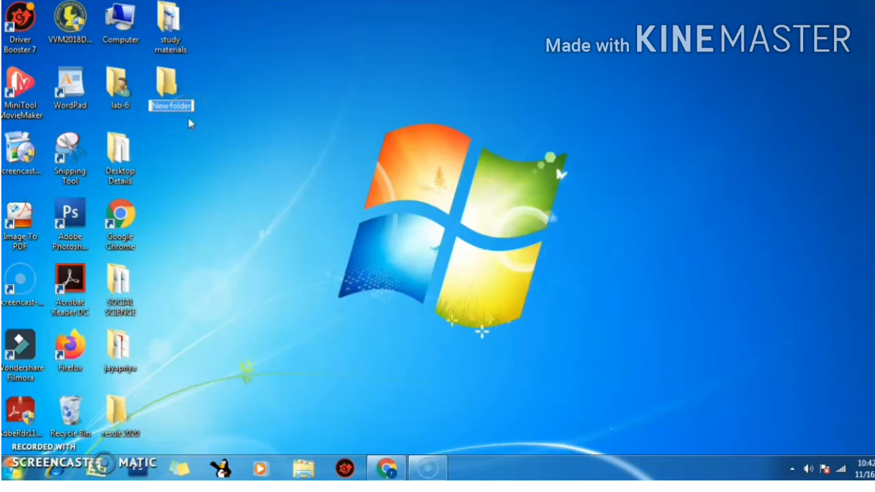
{"action": "type", "text": "new"}
{"action": "key", "text": "Return"}
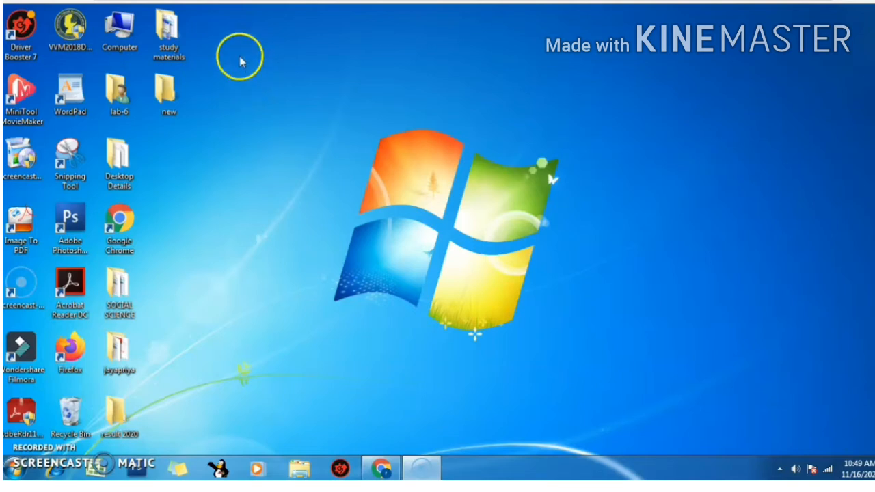
Open the "new" folder from the desktop.
{"action": "left_click", "coordinate": [171, 95]}
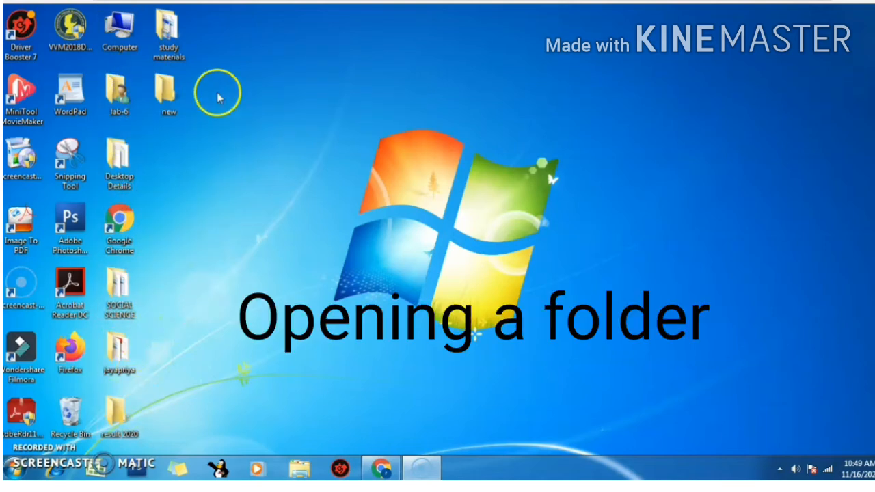
{"action": "right_click", "coordinate": [166, 100]}
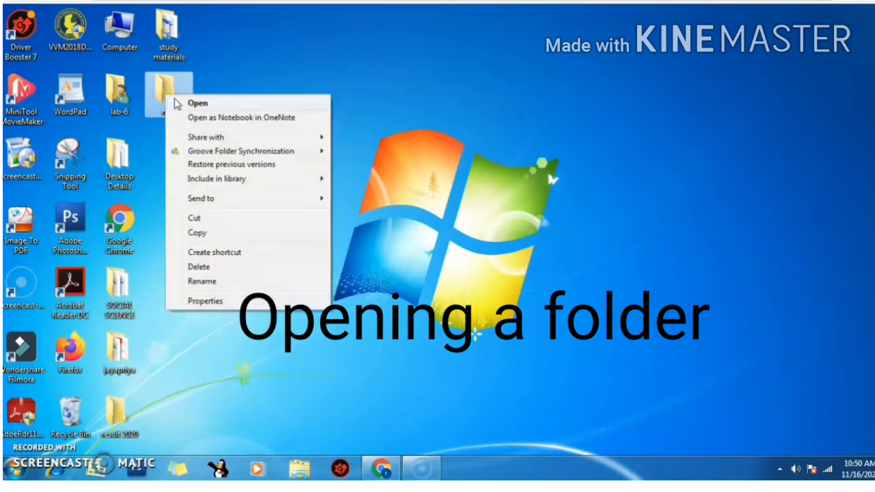
{"action": "left_click", "coordinate": [198, 104]}
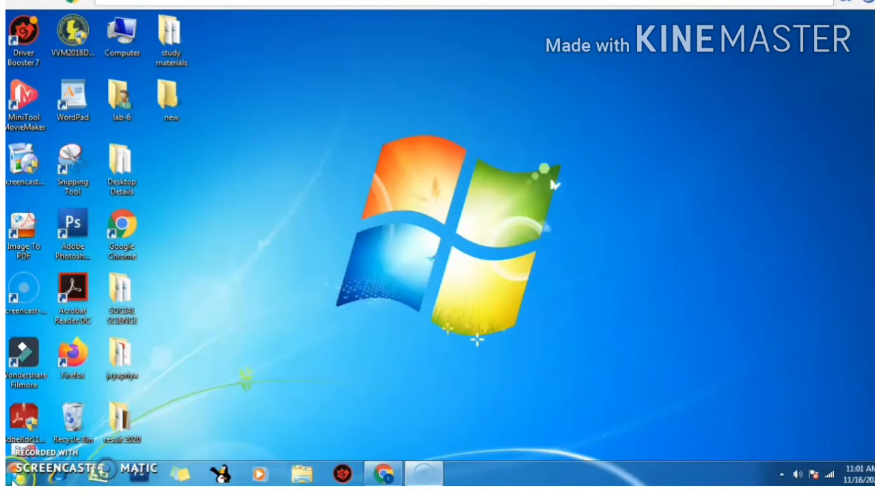
Start Microsoft Office Word 2007 and write "I LOVE MY COUNTRY" in the blank document.
{"action": "left_click", "coordinate": [15, 479]}
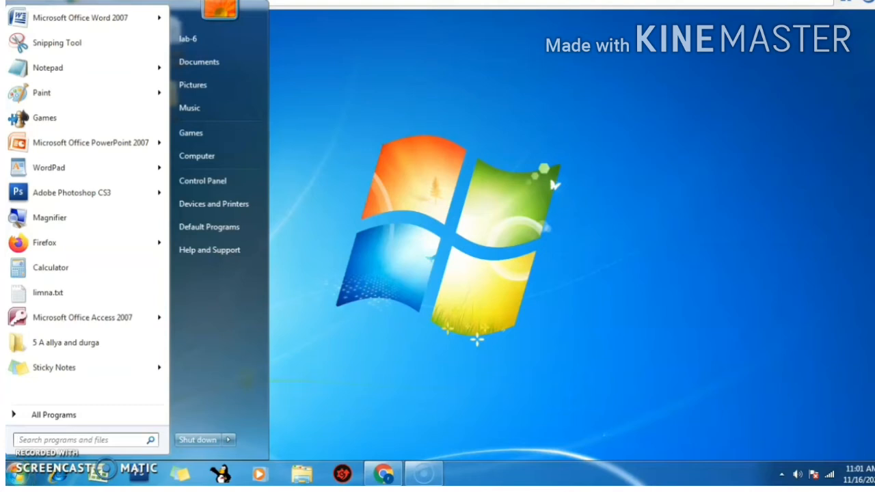
{"action": "left_click", "coordinate": [48, 415]}
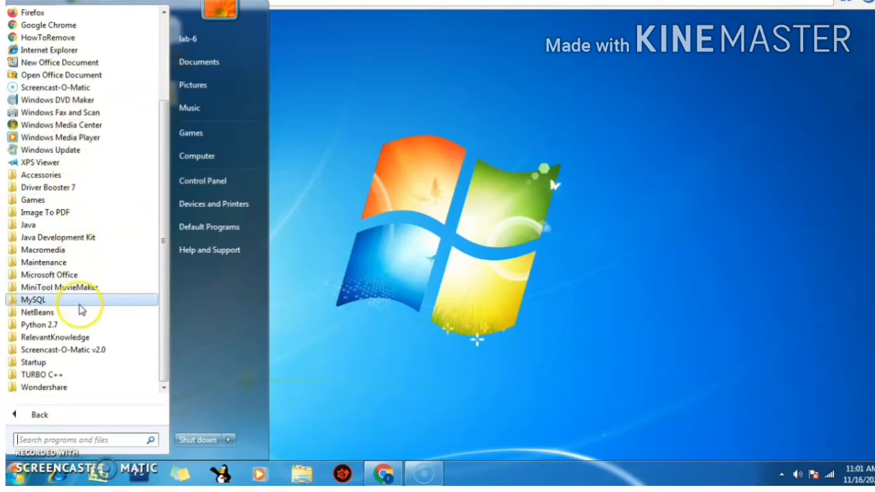
{"action": "left_click", "coordinate": [80, 276]}
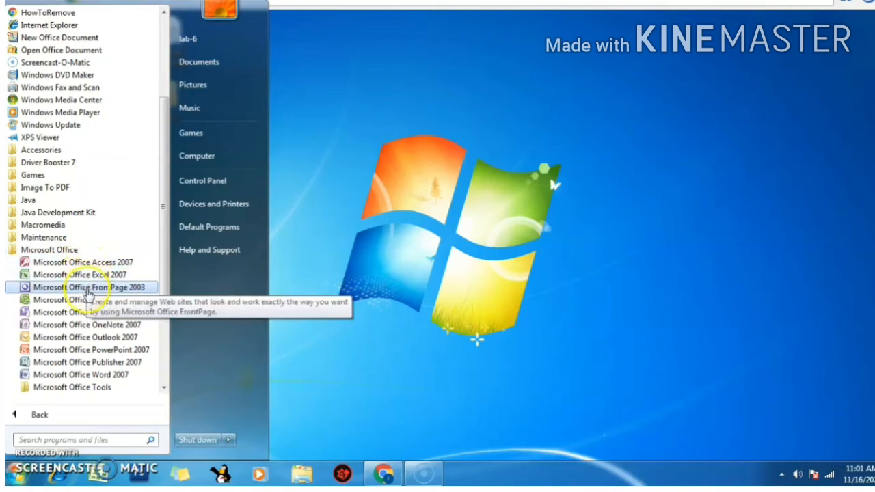
{"action": "left_click", "coordinate": [81, 376]}
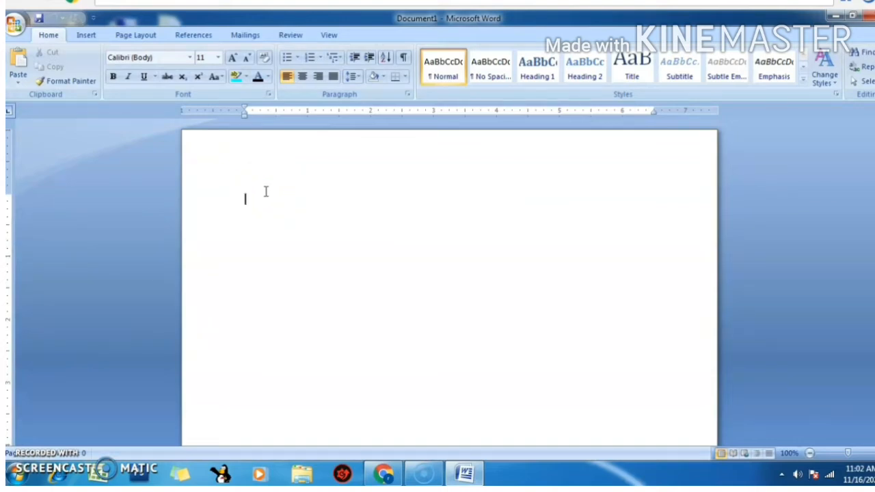
{"action": "type", "text": "I LOVE MY COUNTRY"}
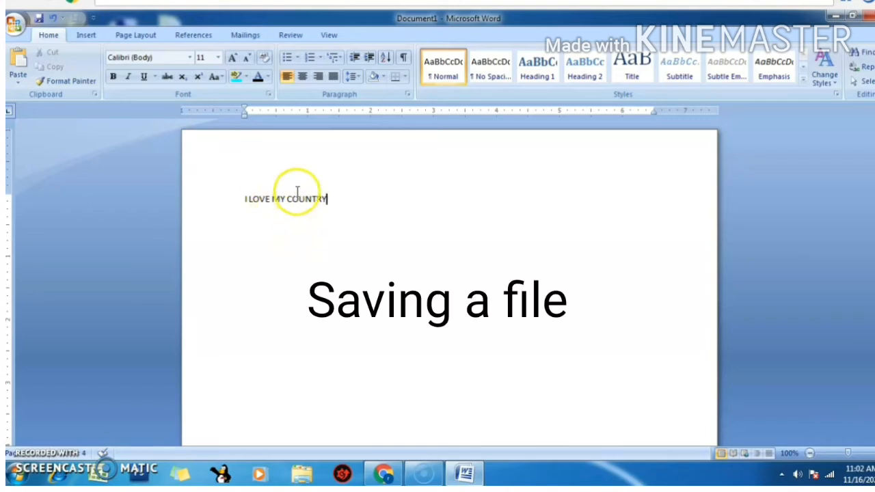
Save the document as a Word Document named INDIA in the desktop folder "new" and close Word.
{"action": "left_click", "coordinate": [15, 31]}
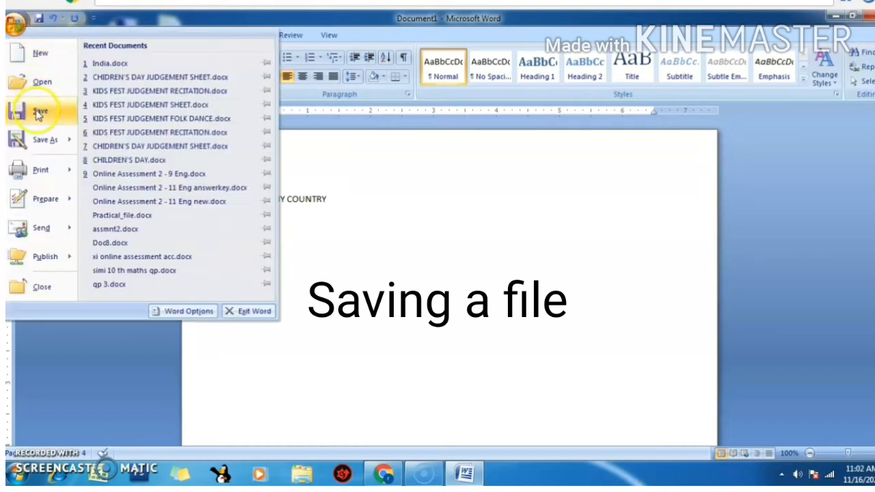
{"action": "left_click", "coordinate": [39, 113]}
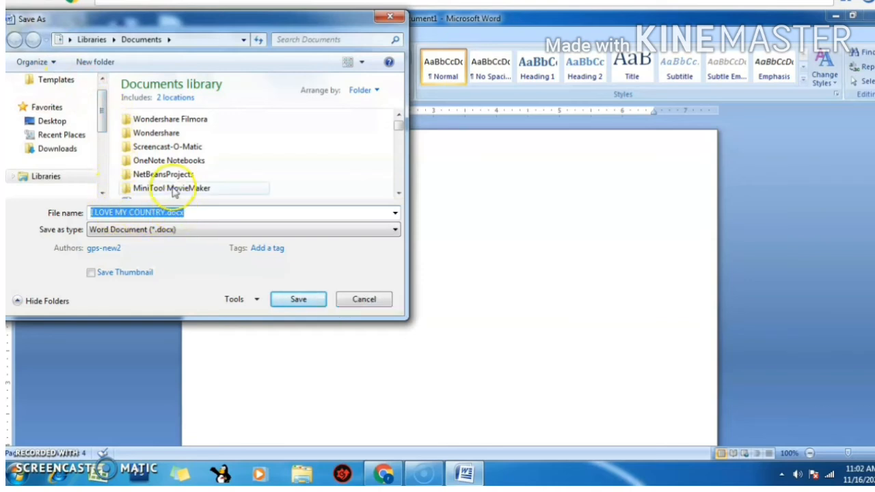
{"action": "type", "text": "INDIA"}
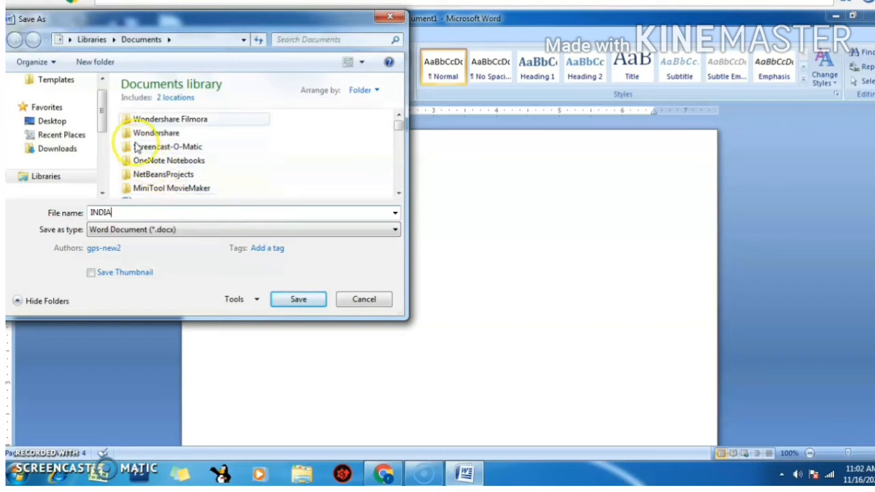
{"action": "left_click", "coordinate": [64, 125]}
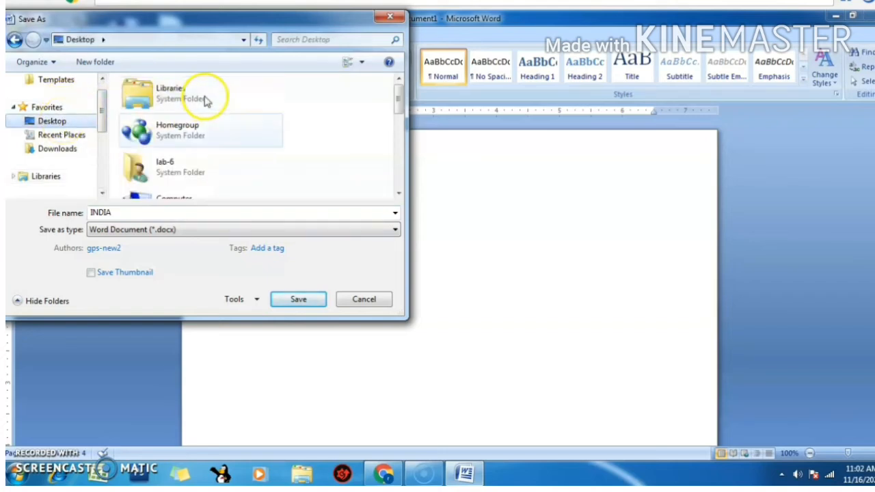
{"action": "left_click_drag", "start_coordinate": [400, 104], "coordinate": [406, 144]}
{"action": "left_click", "coordinate": [196, 171]}
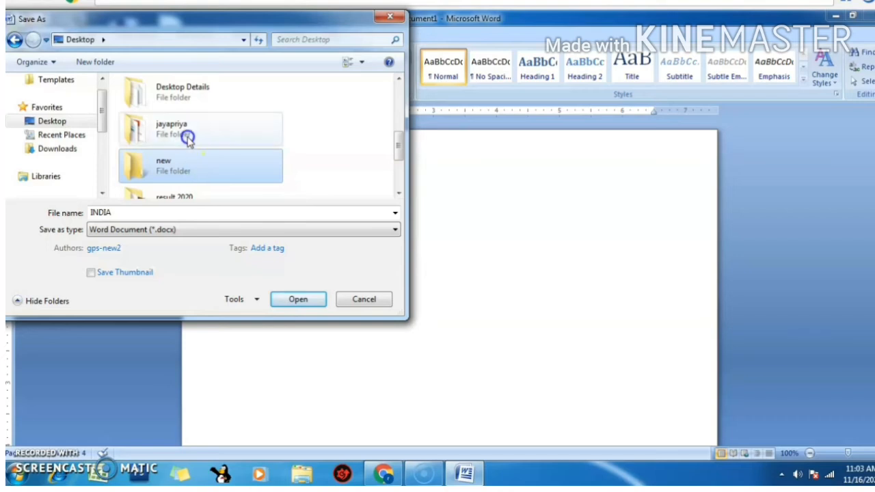
{"action": "left_click", "coordinate": [79, 122]}
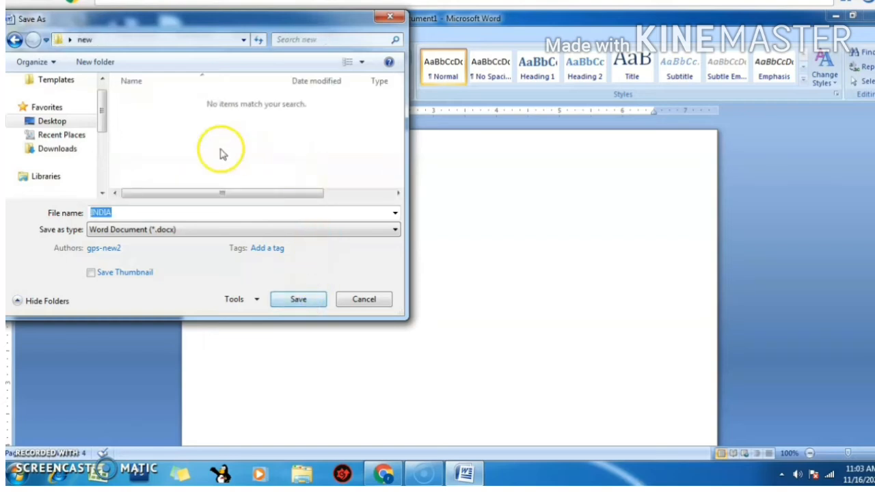
{"action": "left_click", "coordinate": [317, 305]}
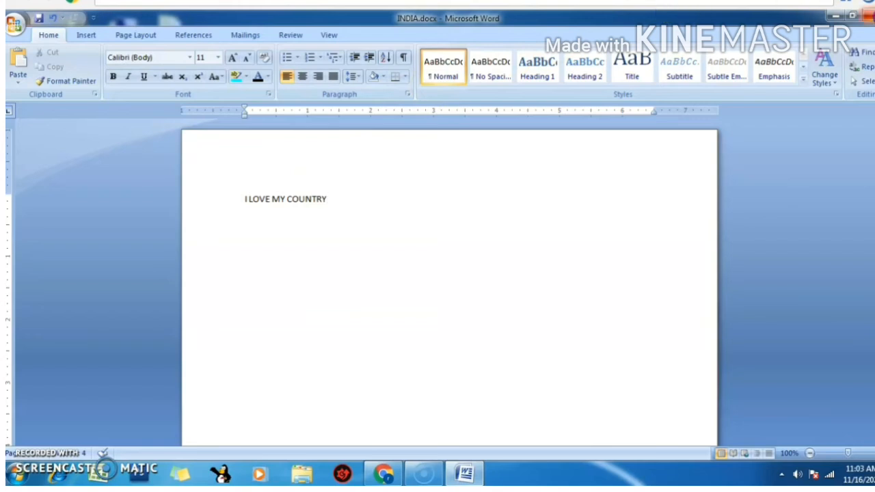
{"action": "left_click", "coordinate": [869, 15]}
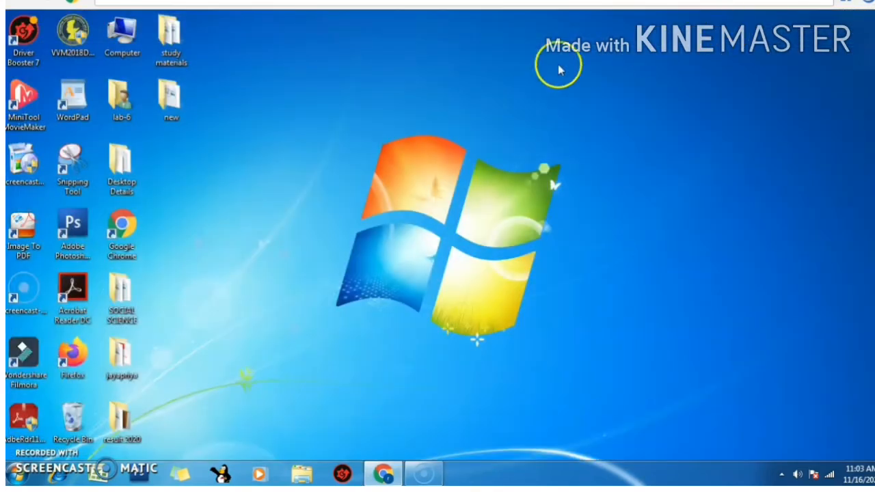
Open the "new" folder on the desktop to check its contents, and close it again.
{"action": "double_click", "coordinate": [168, 115]}
{"action": "left_click", "coordinate": [168, 103]}
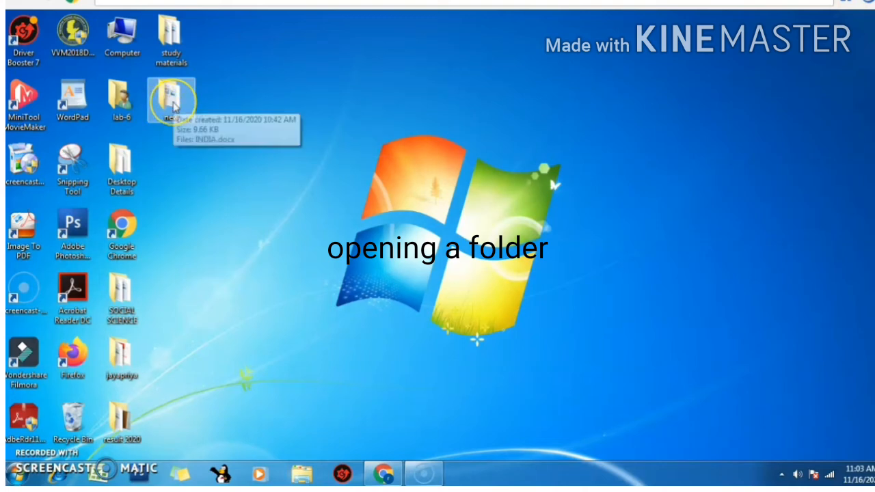
{"action": "double_click", "coordinate": [171, 100]}
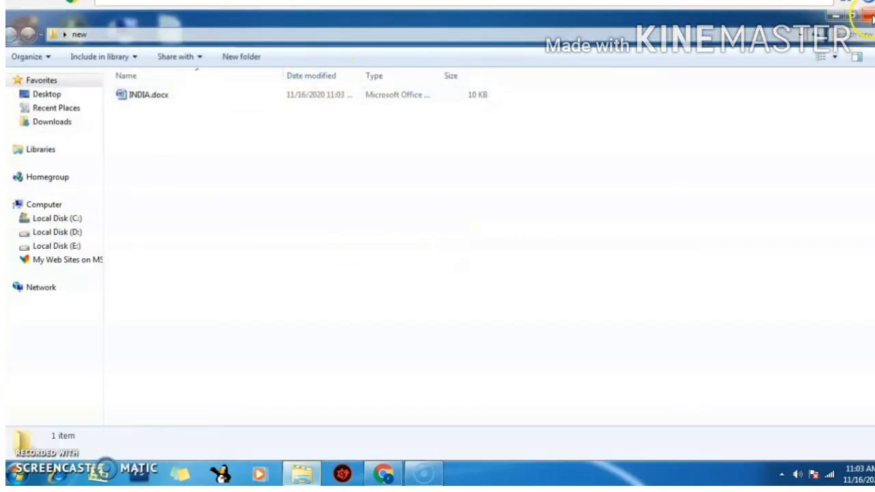
{"action": "left_click", "coordinate": [867, 15]}
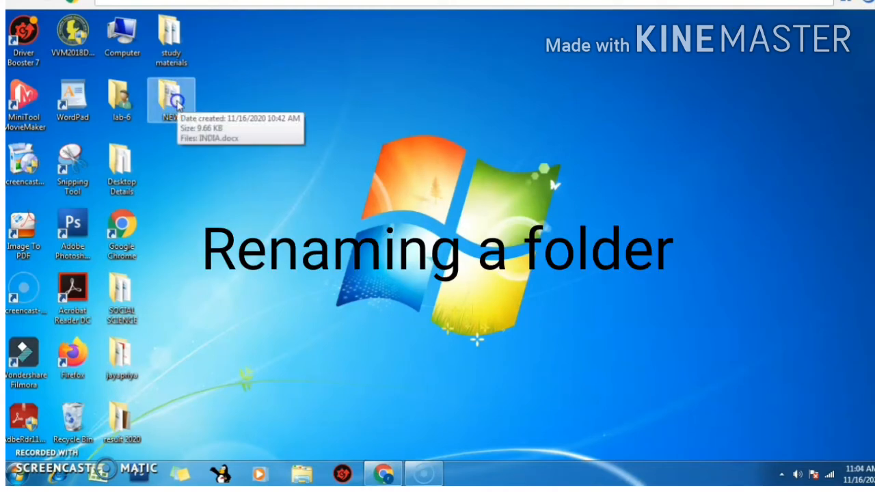
Rename the desktop folder NEW as "MY COUNTRY".
{"action": "left_click", "coordinate": [177, 101]}
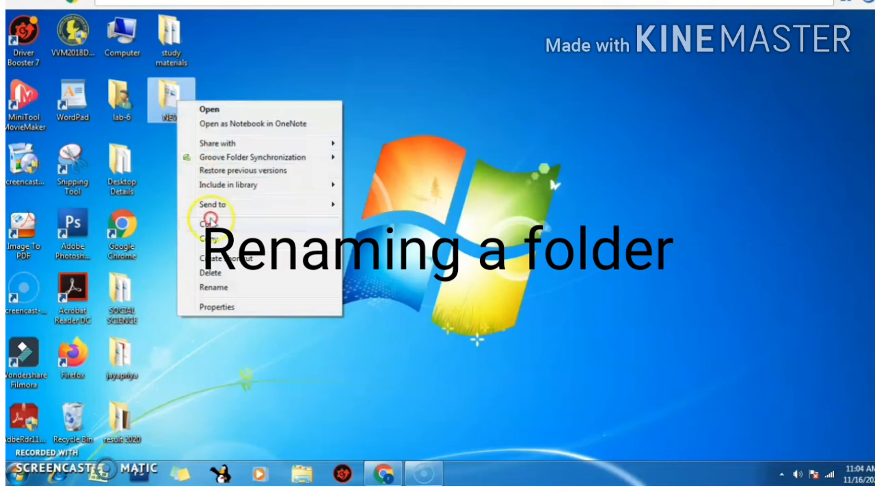
{"action": "left_click", "coordinate": [218, 290]}
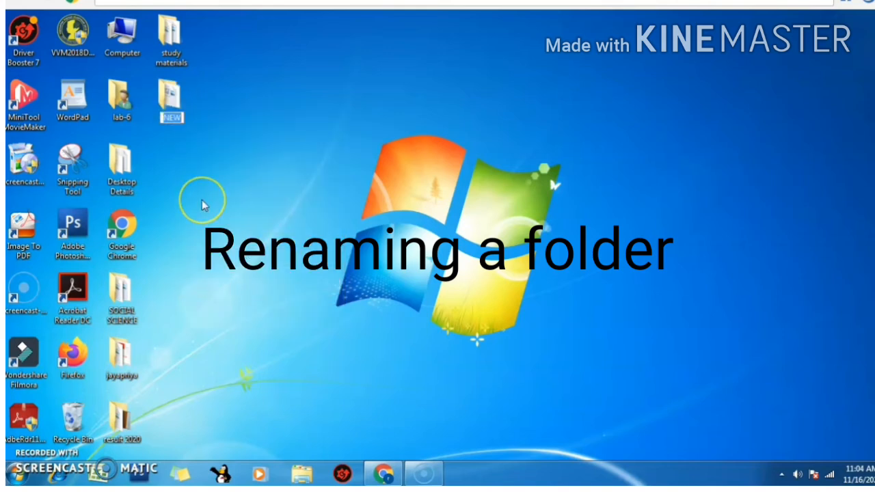
{"action": "type", "text": "MY C"}
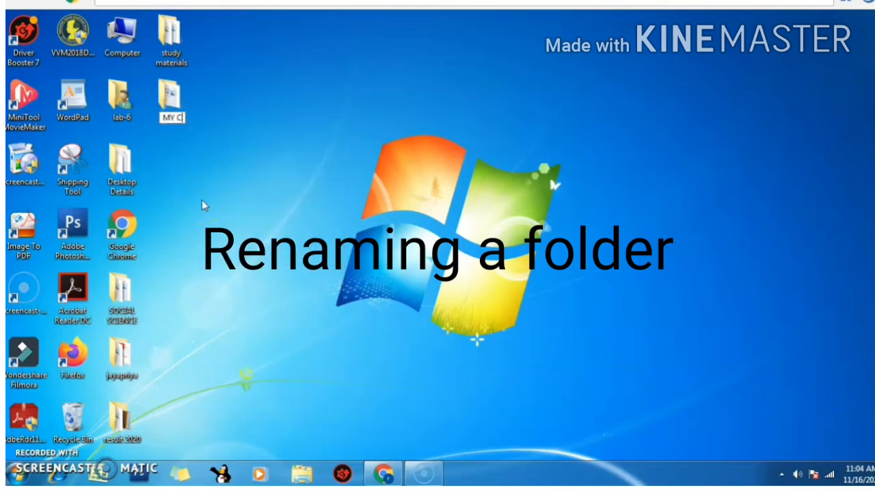
{"action": "type", "text": "OUNTRY"}
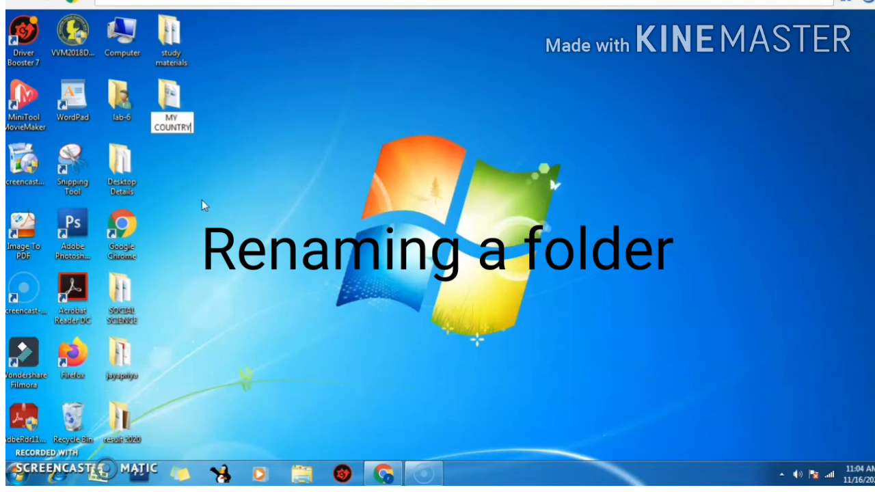
{"action": "key", "text": "Return"}
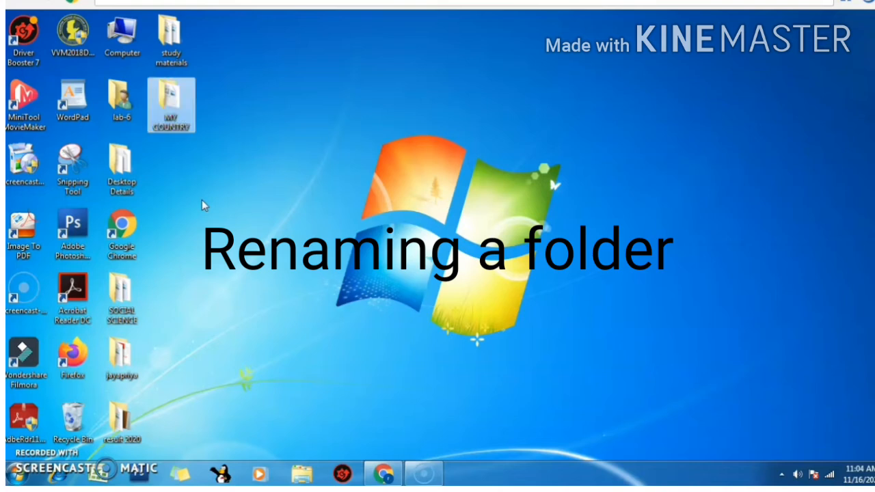
Open the MY COUNTRY folder and rename the file INDIA.docx as COUNTRY.docx.
{"action": "double_click", "coordinate": [171, 102]}
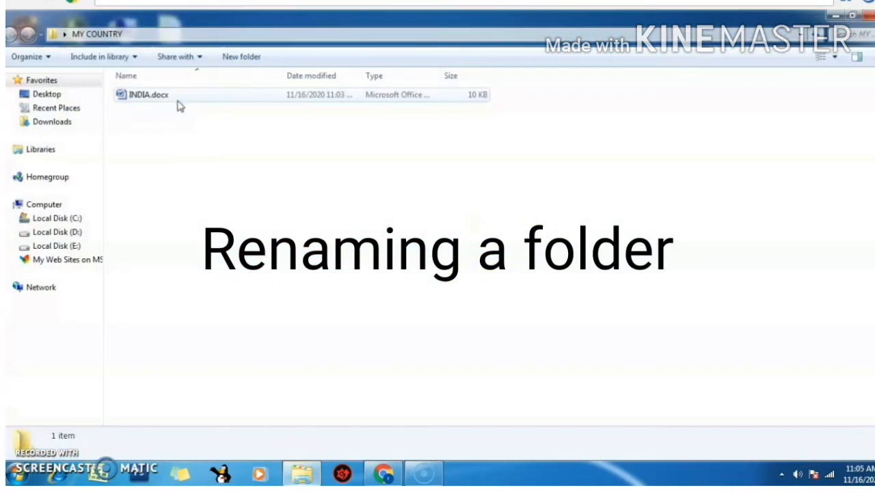
{"action": "left_click", "coordinate": [168, 95]}
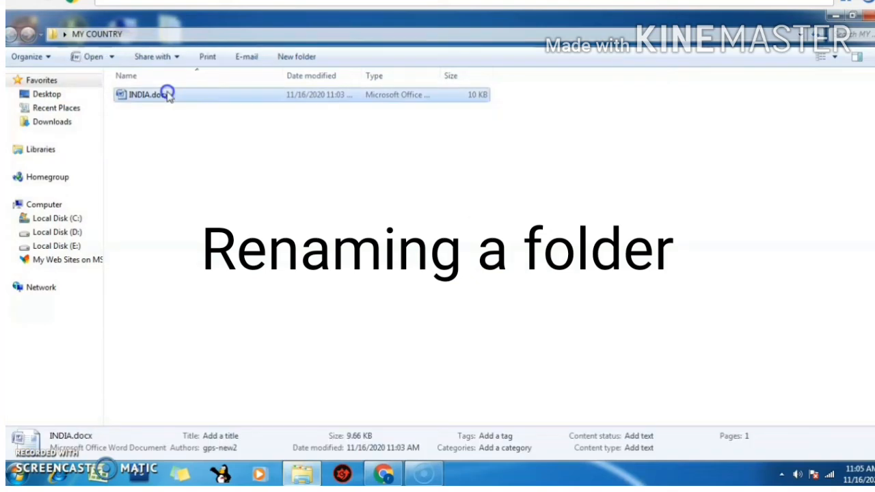
{"action": "right_click", "coordinate": [168, 96]}
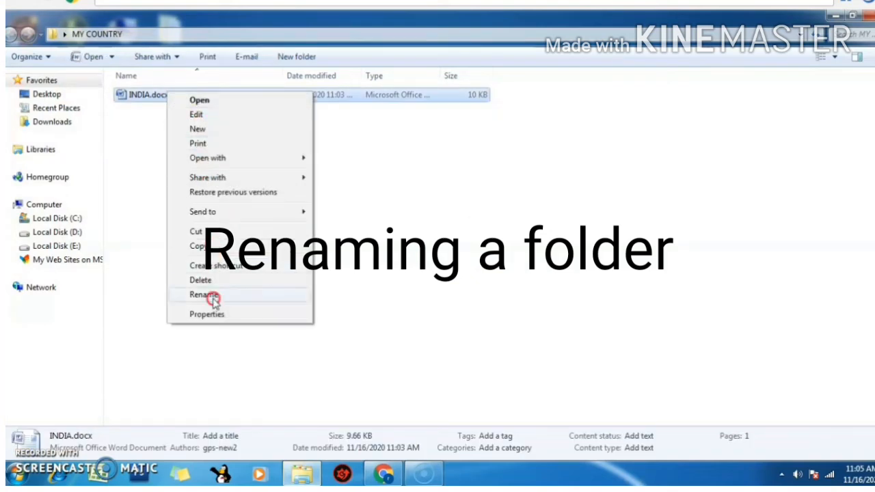
{"action": "left_click", "coordinate": [209, 295]}
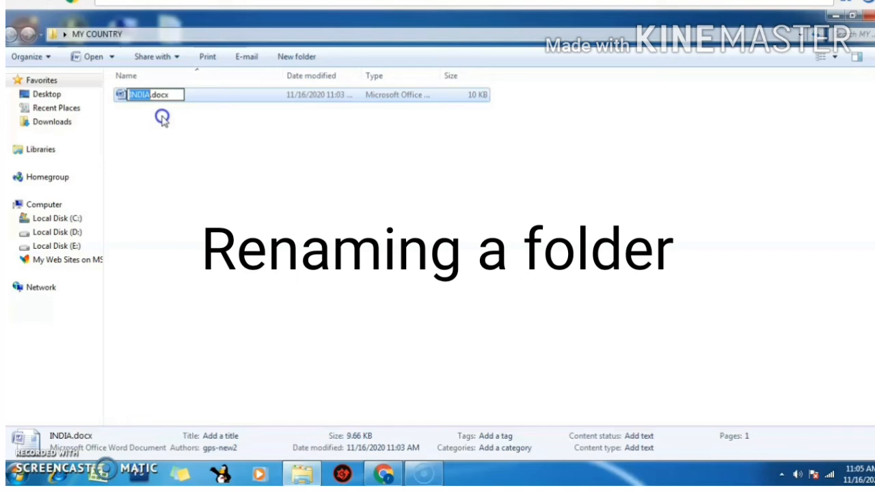
{"action": "type", "text": "COUNT"}
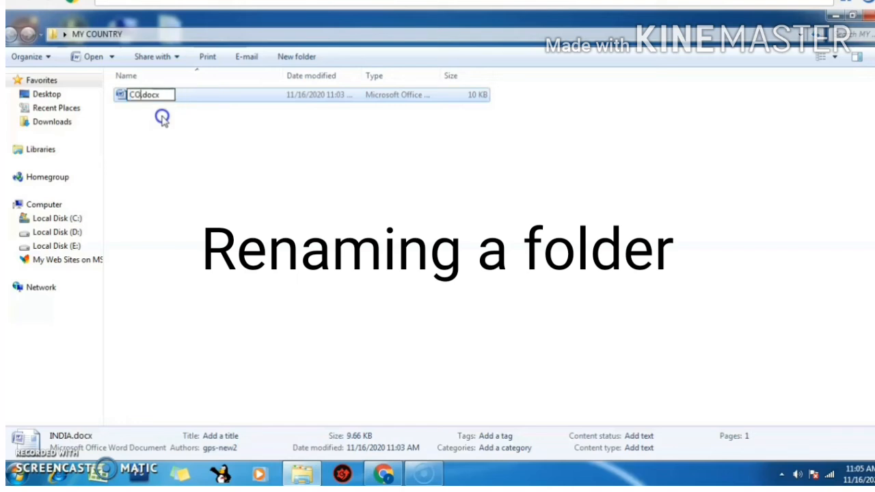
{"action": "type", "text": "RY"}
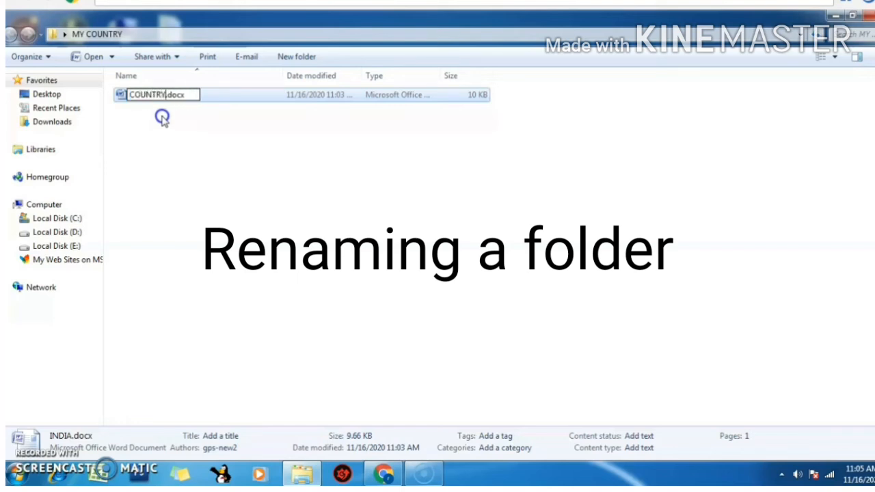
{"action": "key", "text": "Return"}
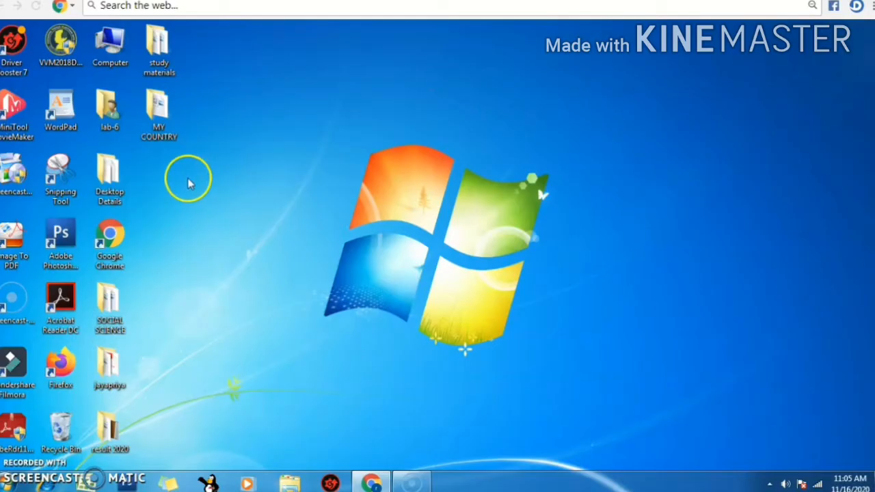
{"action": "right_click", "coordinate": [166, 136]}
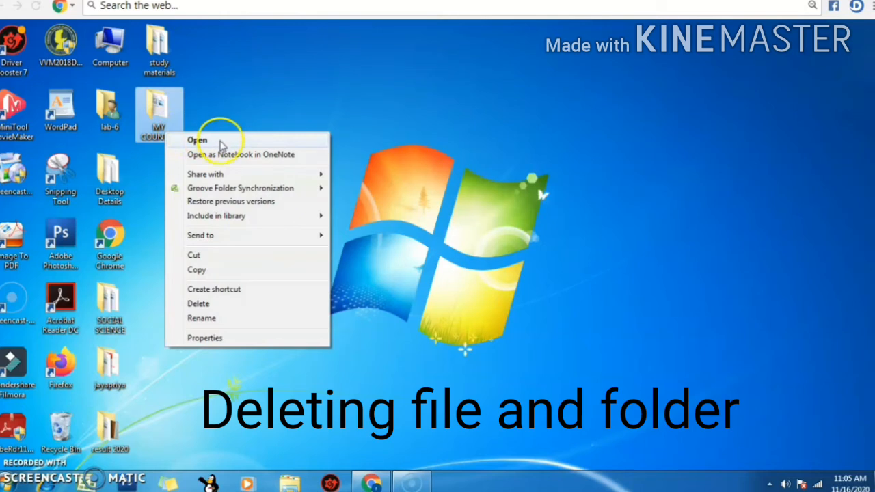
{"action": "left_click", "coordinate": [234, 304]}
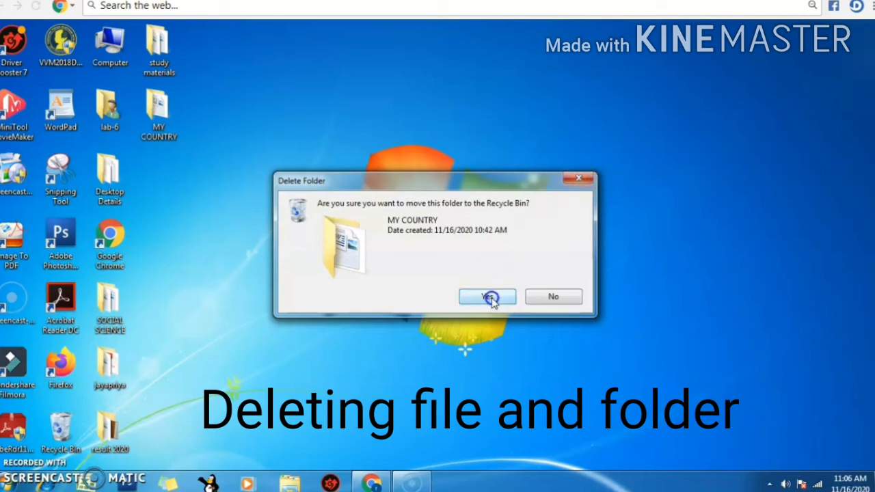
{"action": "left_click", "coordinate": [581, 178]}
Open the MY COUNTRY folder on the desktop and delete the file COUNTRY.docx, sending it to the Recycle Bin.
{"action": "left_click", "coordinate": [161, 134]}
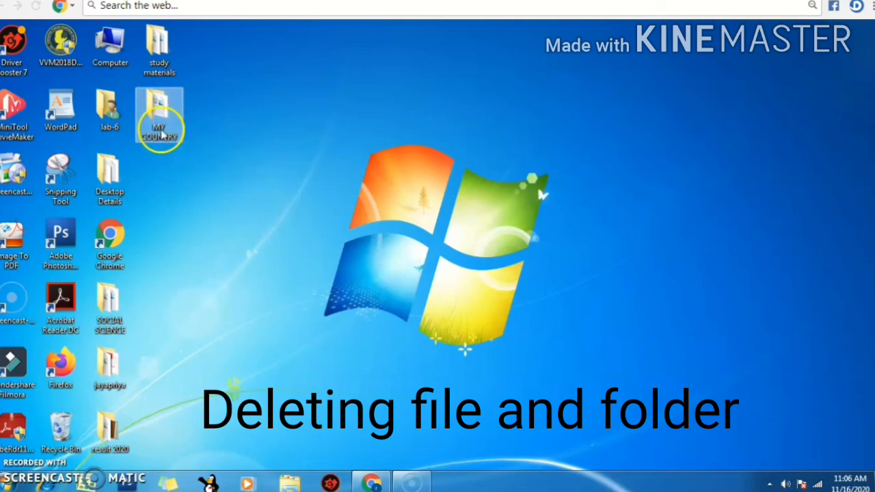
{"action": "double_click", "coordinate": [161, 134]}
{"action": "left_click", "coordinate": [216, 107]}
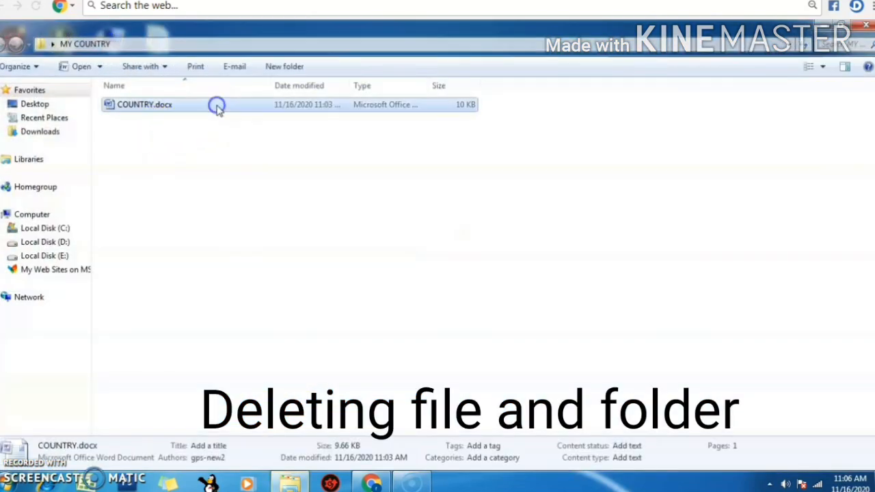
{"action": "right_click", "coordinate": [218, 110]}
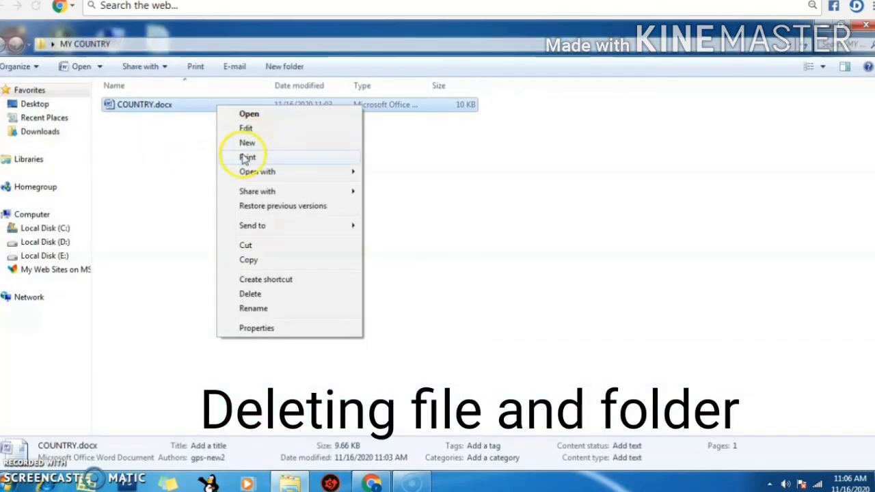
{"action": "left_click", "coordinate": [249, 294]}
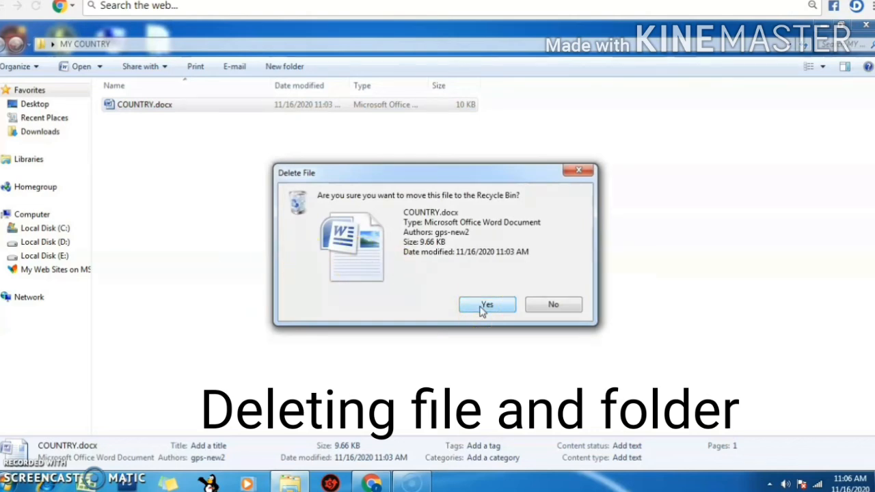
{"action": "left_click", "coordinate": [580, 171]}
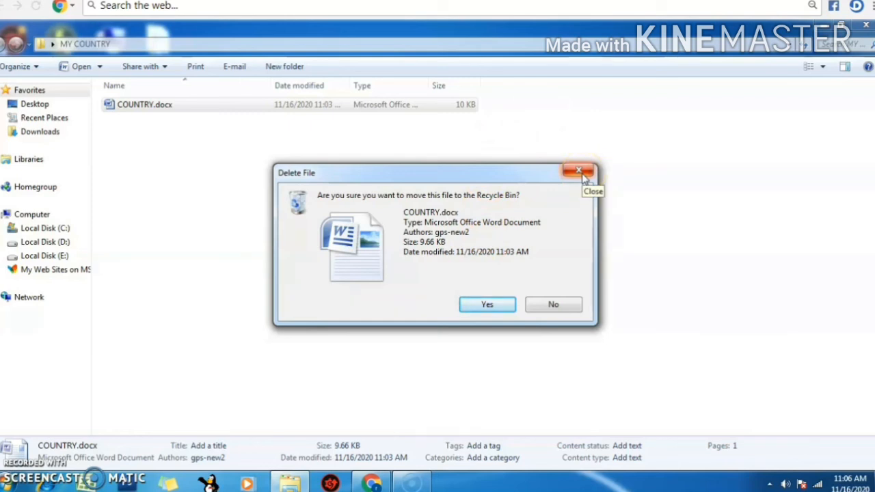
{"action": "left_click", "coordinate": [483, 306]}
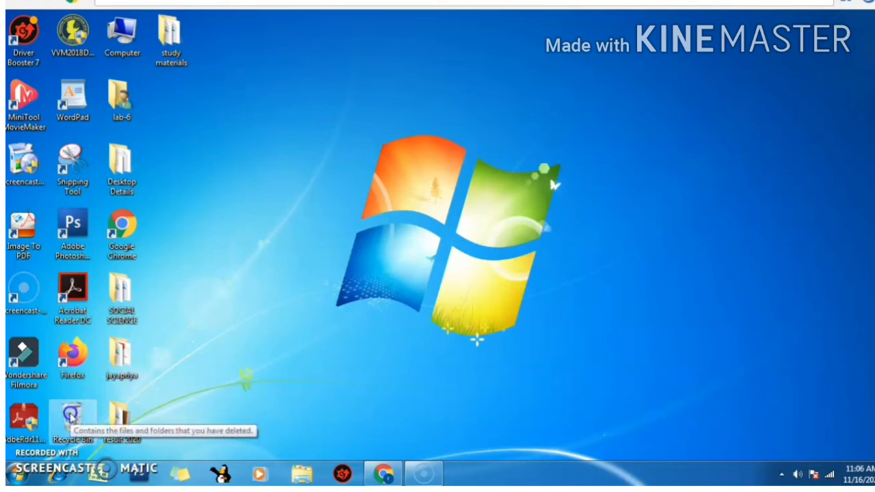
Open the Recycle Bin, find the deleted file COUNTRY.docx and restore it.
{"action": "double_click", "coordinate": [72, 417]}
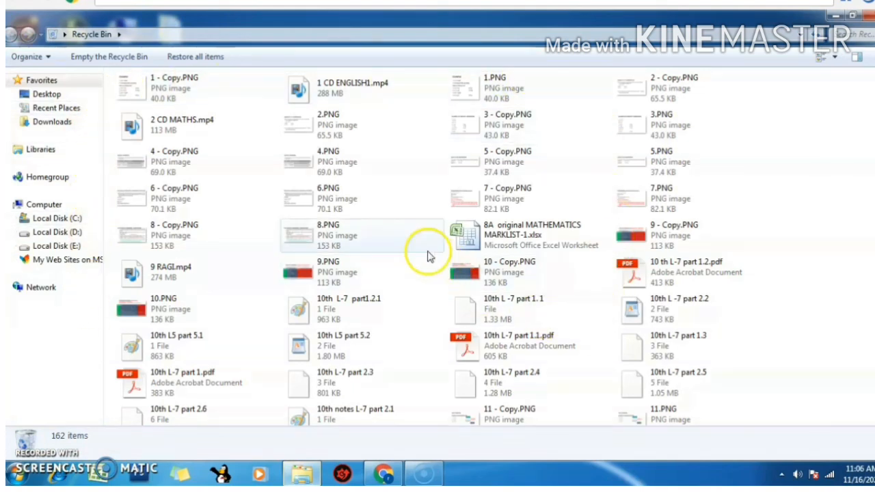
{"action": "scroll", "coordinate": [351, 223], "scroll_direction": "down", "scroll_amount": 2}
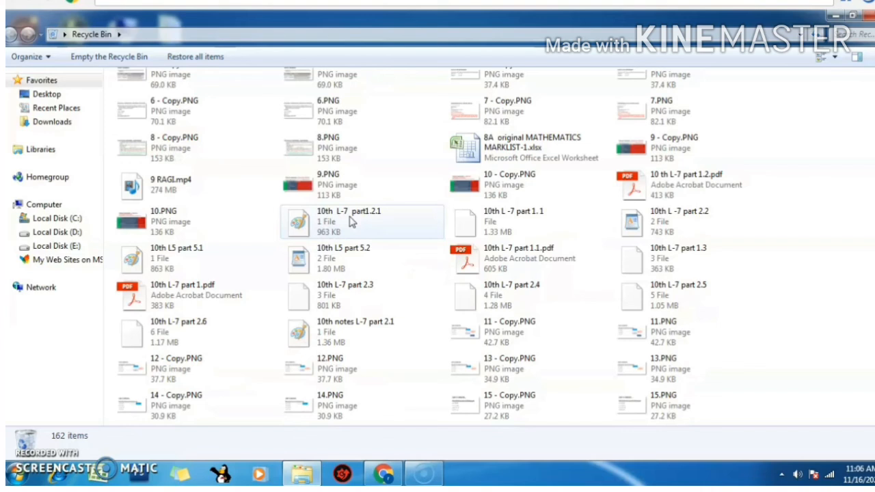
{"action": "scroll", "coordinate": [351, 220], "scroll_direction": "down", "scroll_amount": 3}
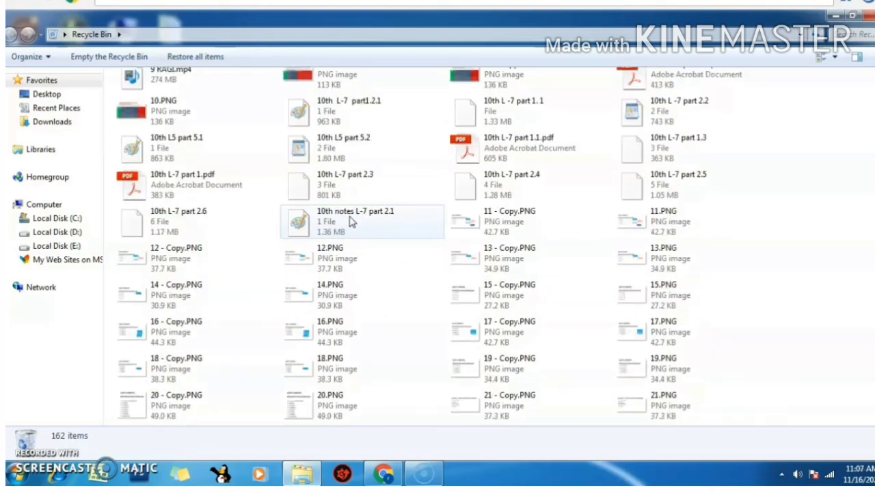
{"action": "scroll", "coordinate": [352, 220], "scroll_direction": "down", "scroll_amount": 15}
{"action": "scroll", "coordinate": [352, 220], "scroll_direction": "up", "scroll_amount": 3}
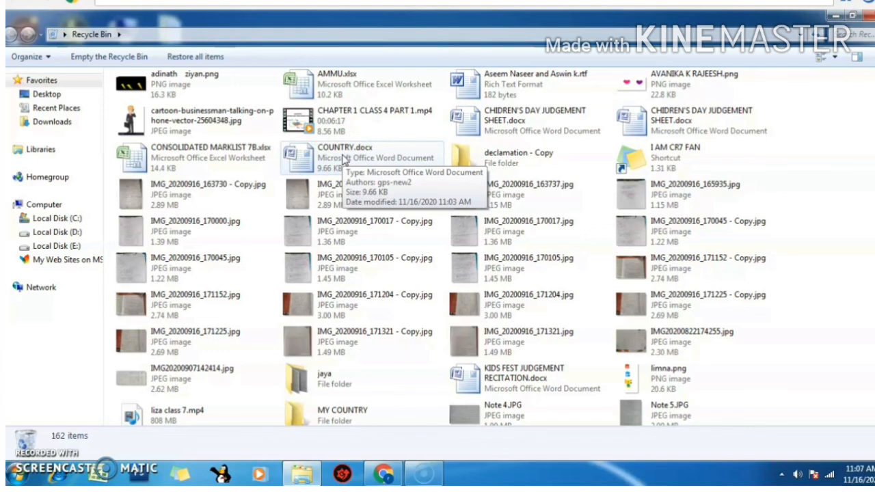
{"action": "right_click", "coordinate": [344, 159]}
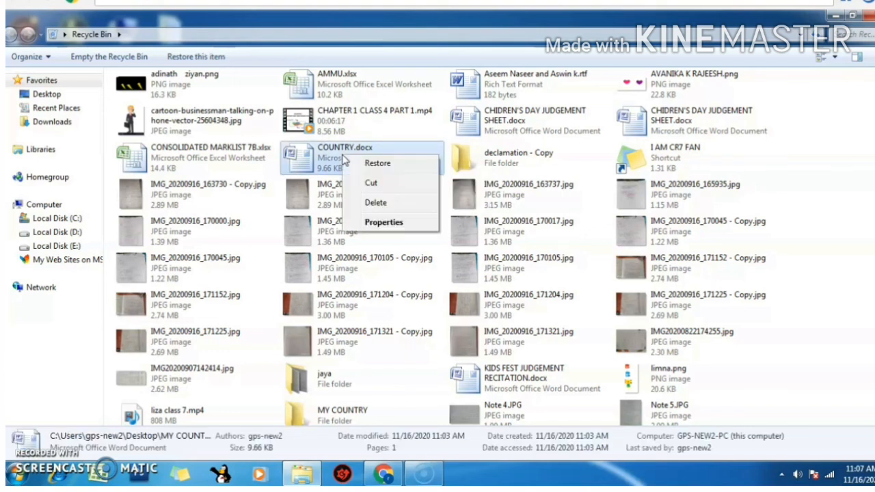
{"action": "left_click", "coordinate": [371, 164]}
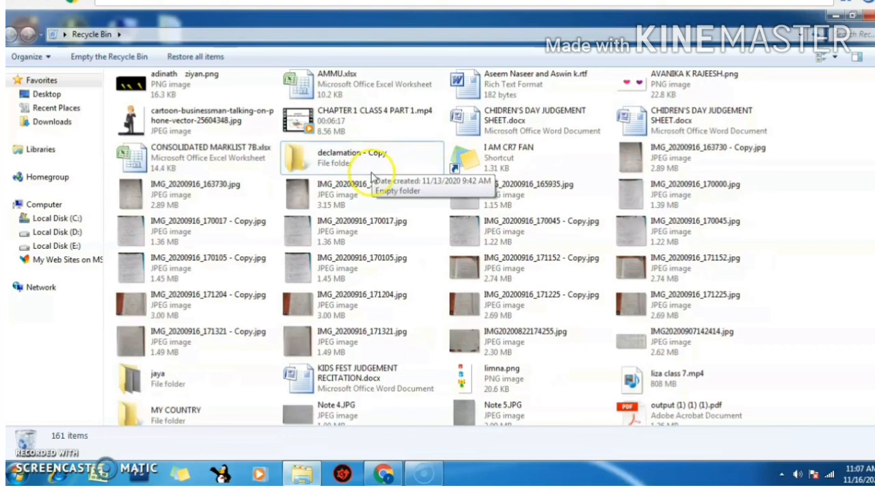
Restore the deleted MY COUNTRY folder from the Recycle Bin.
{"action": "scroll", "coordinate": [370, 245], "scroll_direction": "down", "scroll_amount": 5}
{"action": "scroll", "coordinate": [369, 245], "scroll_direction": "up", "scroll_amount": 5}
{"action": "left_click", "coordinate": [208, 396]}
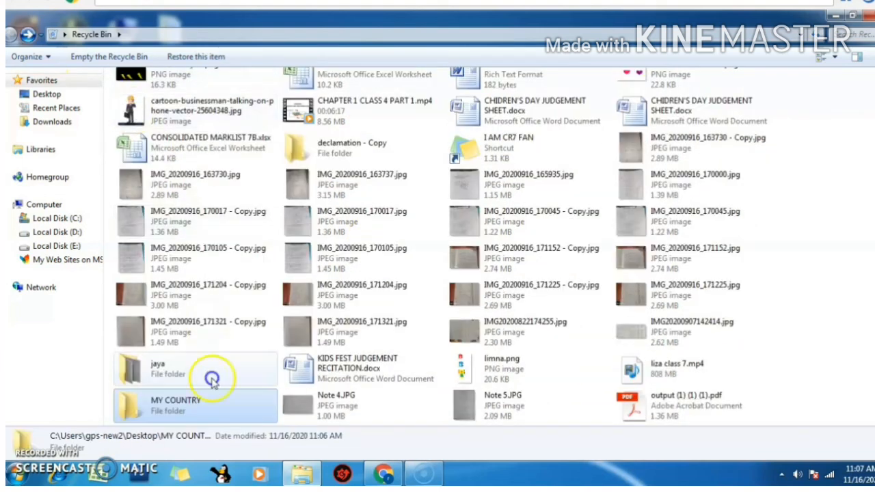
{"action": "right_click", "coordinate": [184, 406]}
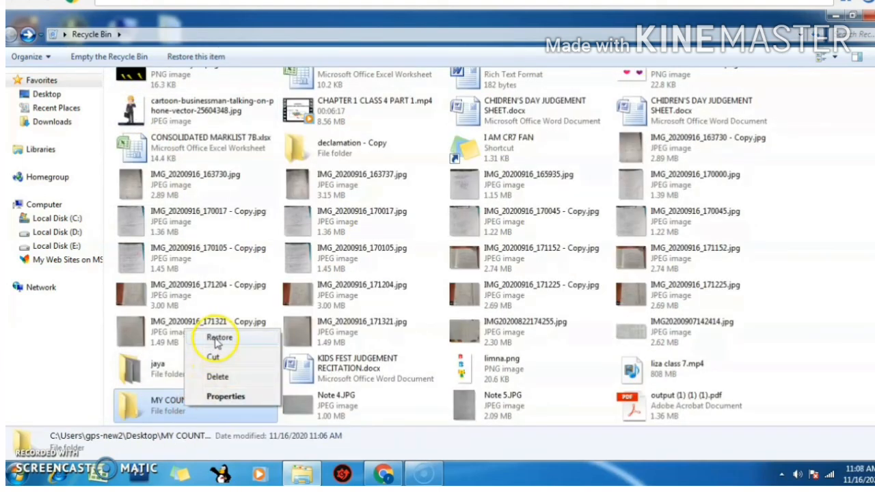
{"action": "left_click", "coordinate": [217, 338]}
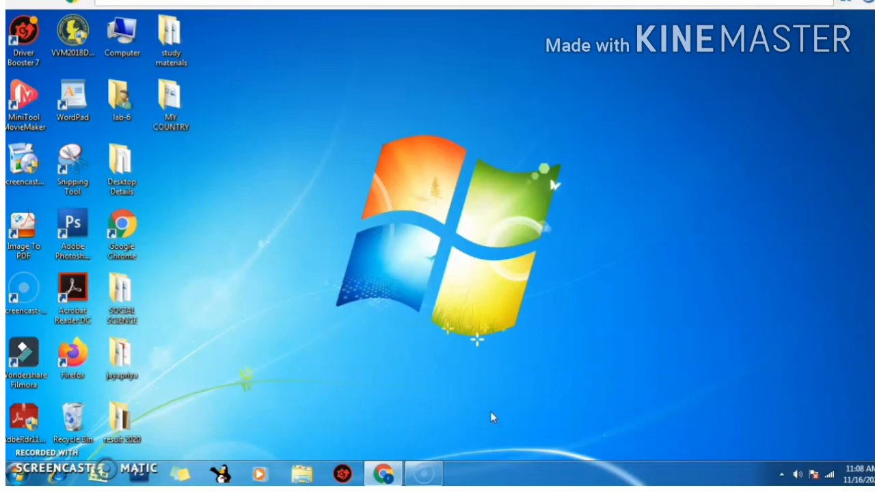
Cut the MY COUNTRY folder from the desktop, paste it into Local Disk (E:) and close the drive's window.
{"action": "right_click", "coordinate": [168, 119]}
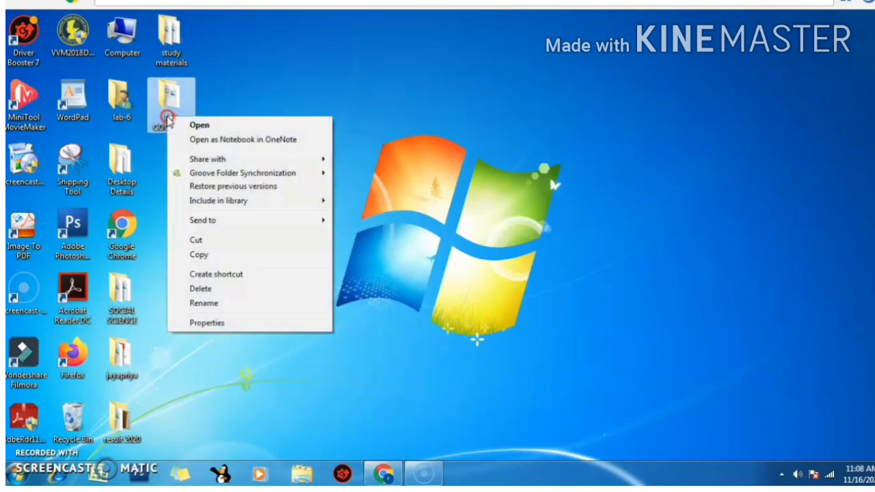
{"action": "left_click", "coordinate": [195, 241]}
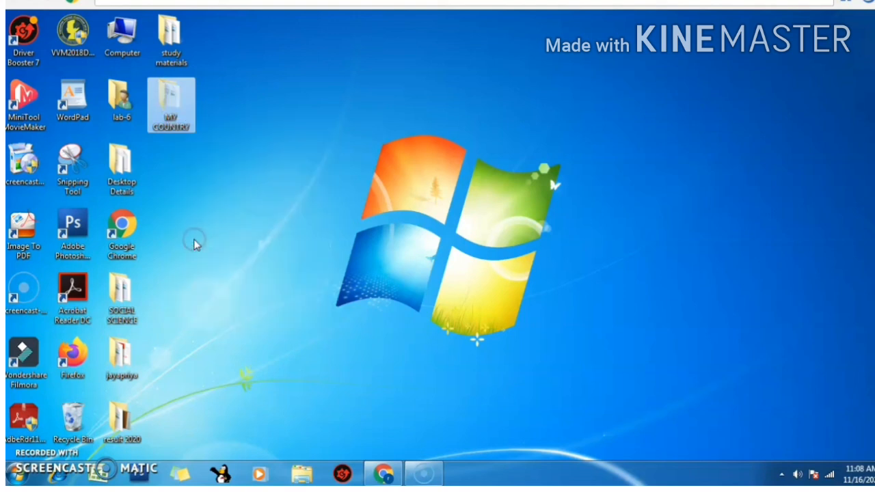
{"action": "left_click", "coordinate": [16, 473]}
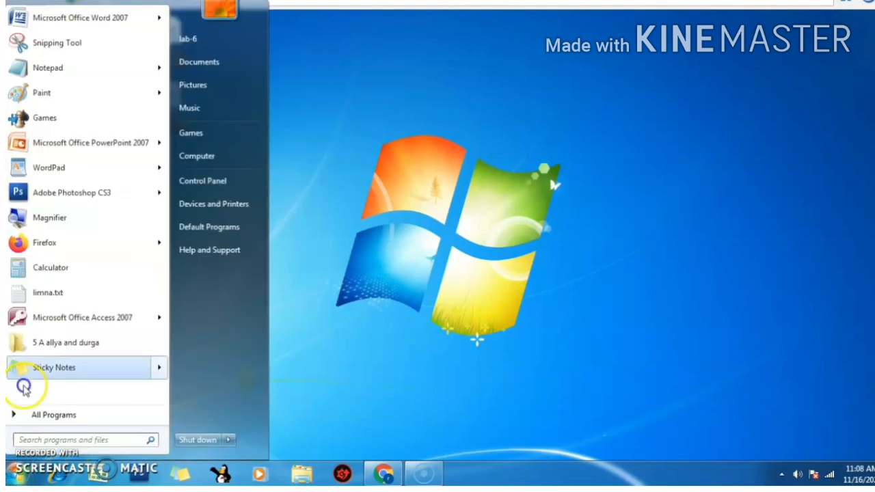
{"action": "left_click", "coordinate": [200, 156]}
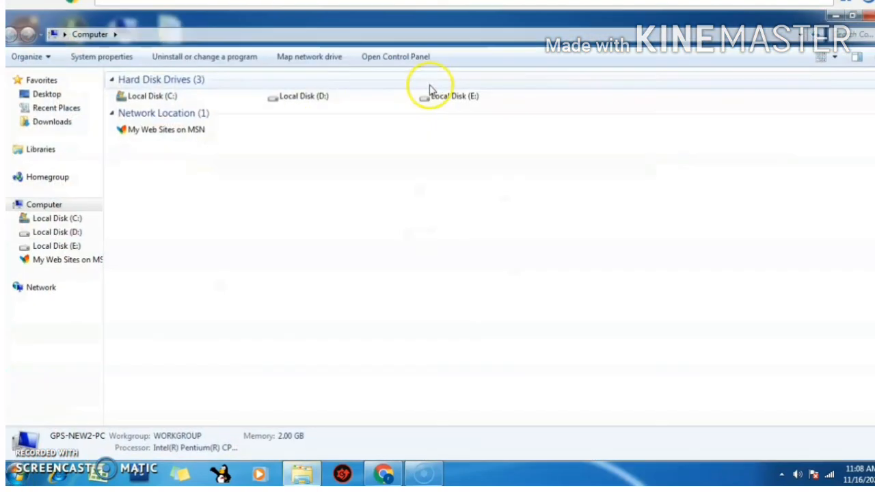
{"action": "double_click", "coordinate": [437, 95]}
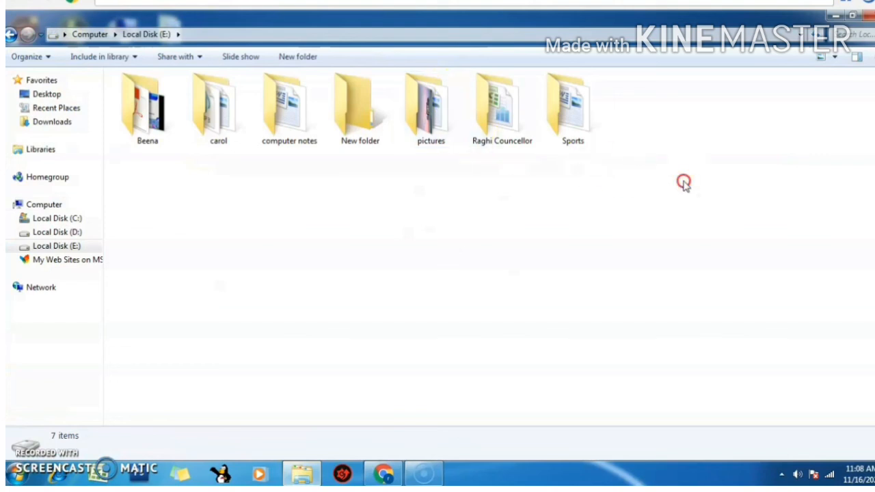
{"action": "right_click", "coordinate": [683, 180]}
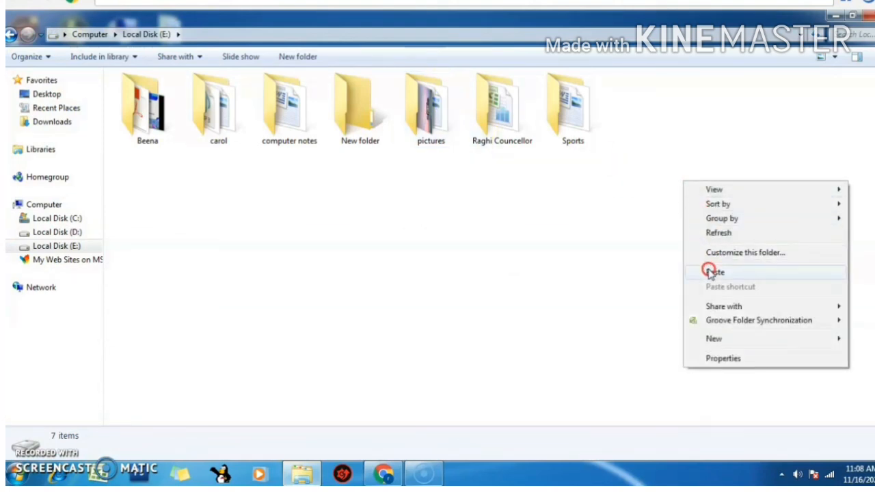
{"action": "left_click", "coordinate": [711, 272]}
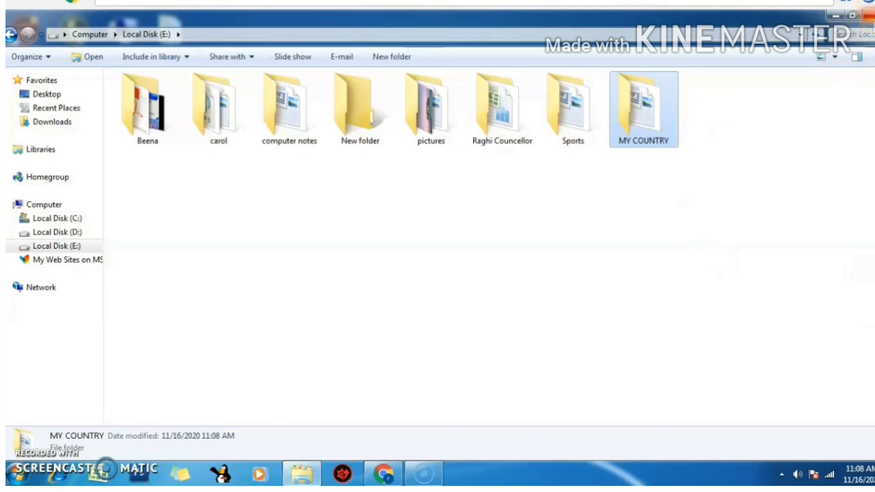
{"action": "left_click", "coordinate": [867, 13]}
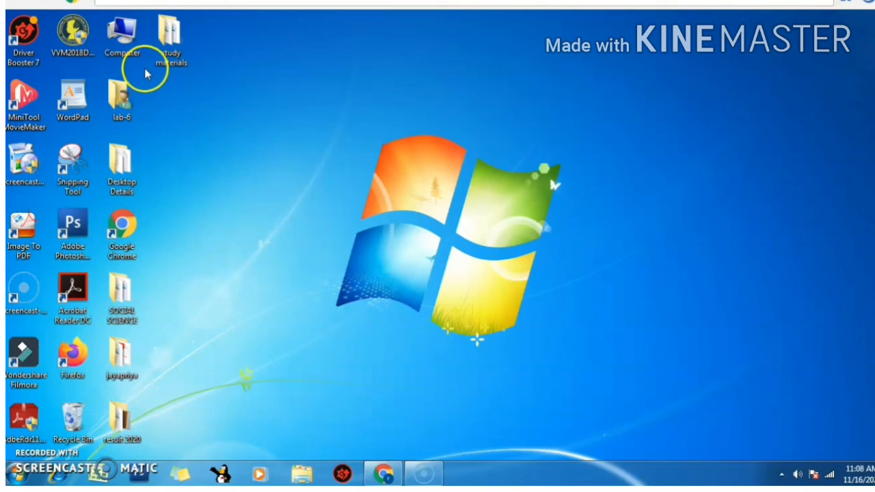
Open Local Disk (E:) and paste its MY COUNTRY folder back onto the desktop.
{"action": "left_click", "coordinate": [21, 477]}
{"action": "left_click", "coordinate": [221, 158]}
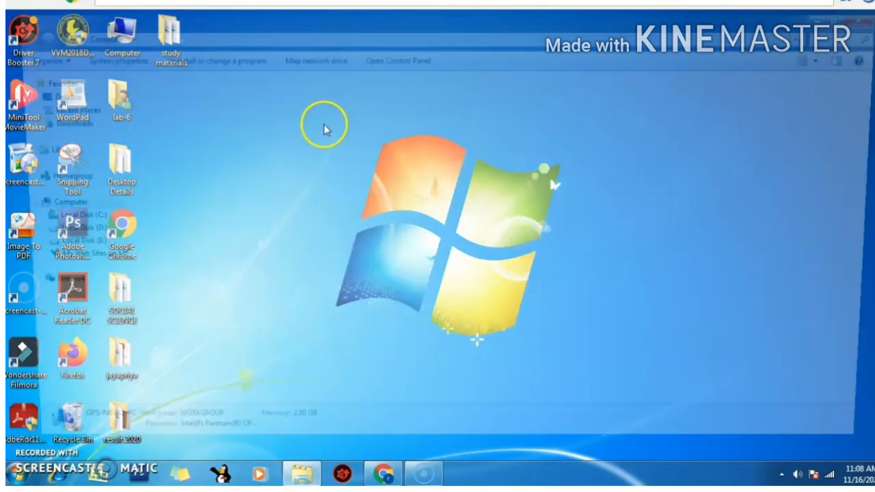
{"action": "double_click", "coordinate": [485, 99]}
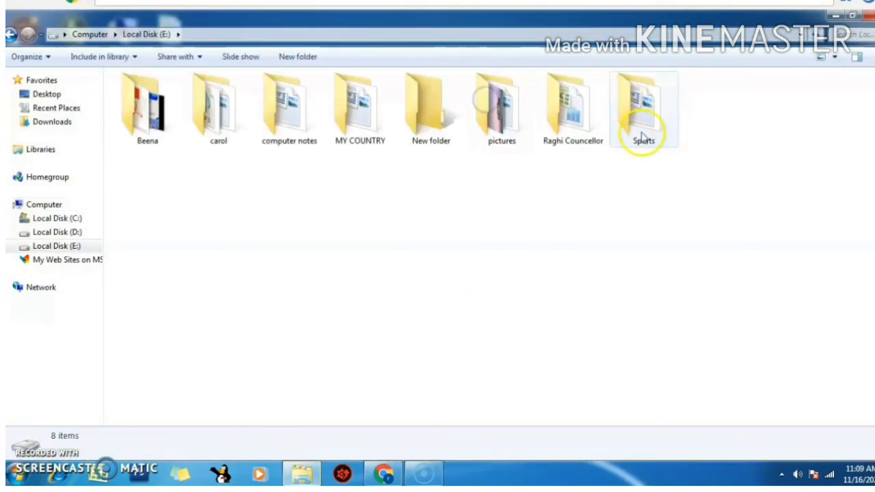
{"action": "right_click", "coordinate": [360, 128]}
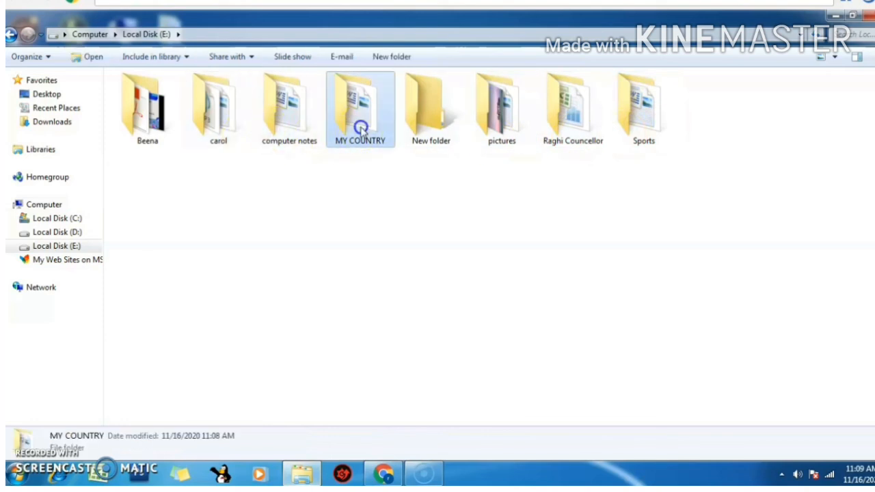
{"action": "left_click", "coordinate": [389, 279]}
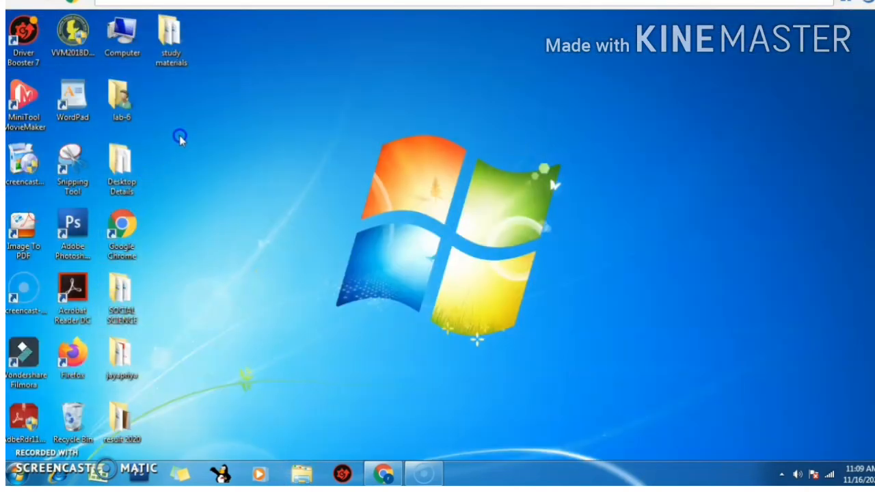
{"action": "right_click", "coordinate": [181, 136]}
{"action": "left_click", "coordinate": [203, 197]}
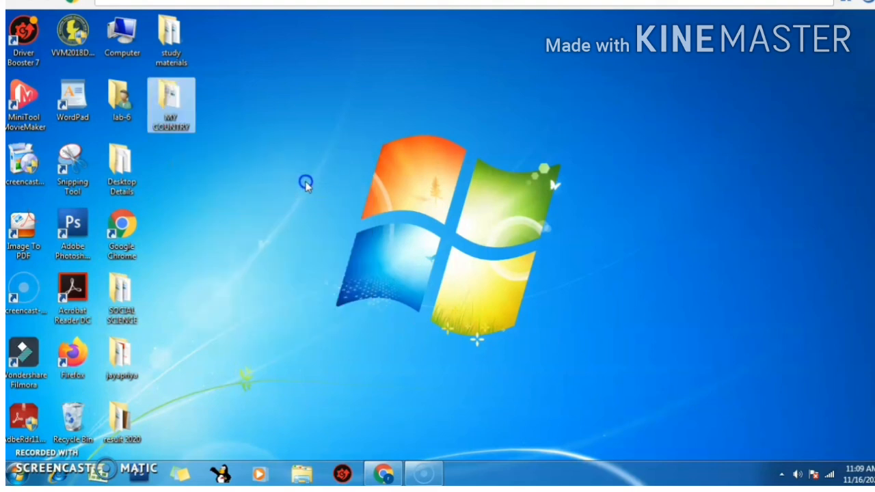
{"action": "left_click", "coordinate": [178, 117]}
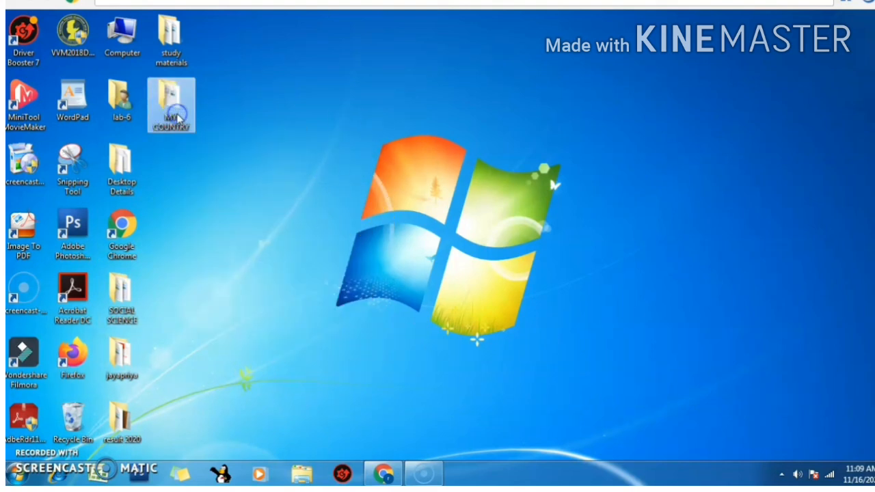
{"action": "right_click", "coordinate": [177, 112]}
{"action": "left_click", "coordinate": [250, 88]}
{"action": "left_click_drag", "start_coordinate": [164, 130], "coordinate": [303, 156]}
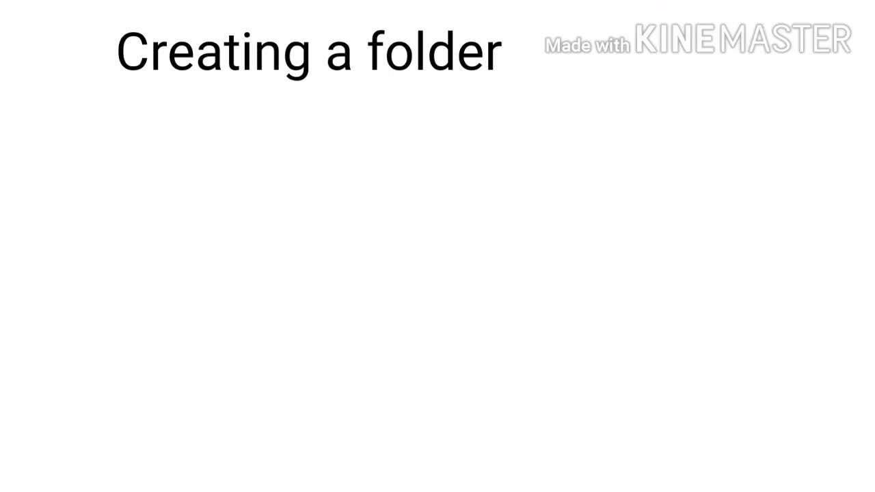